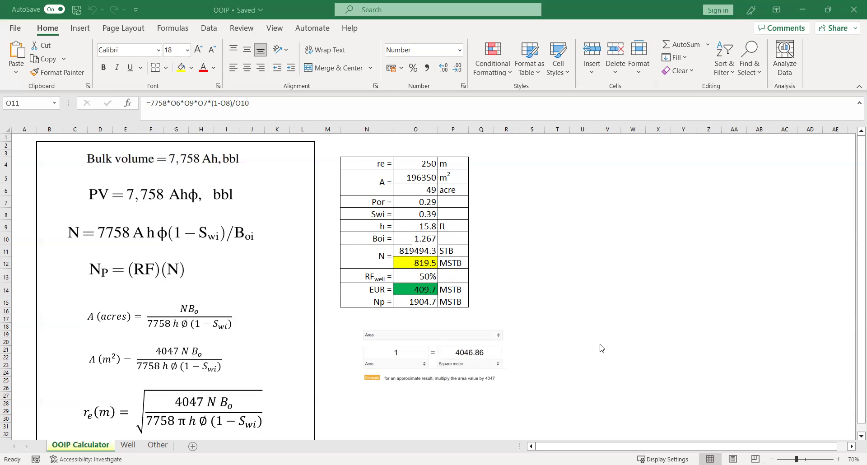
# Merge and centre cells N3:P3 above the reservoir parameter table and apply all borders to the merged cell
pyautogui.moveTo(361, 153); pyautogui.dragTo(439, 149)
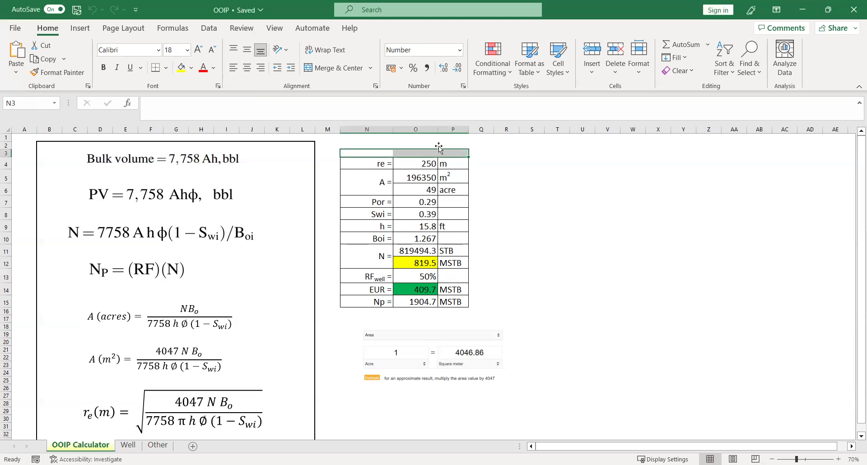
pyautogui.click(334, 68)
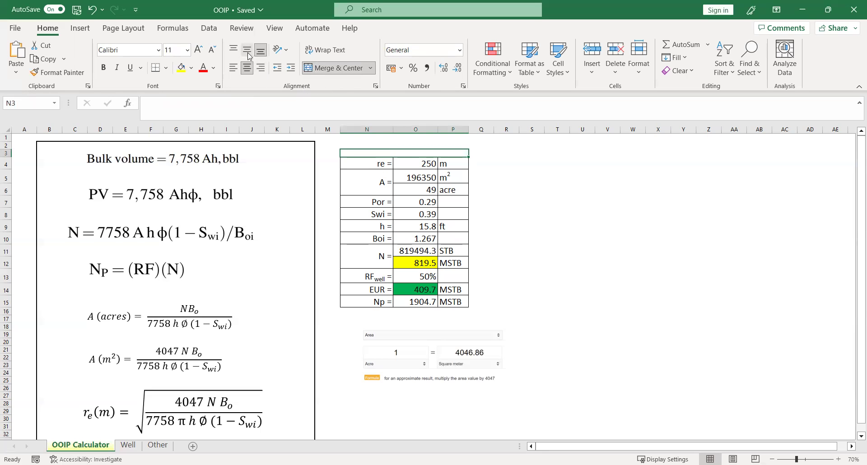
pyautogui.click(166, 68)
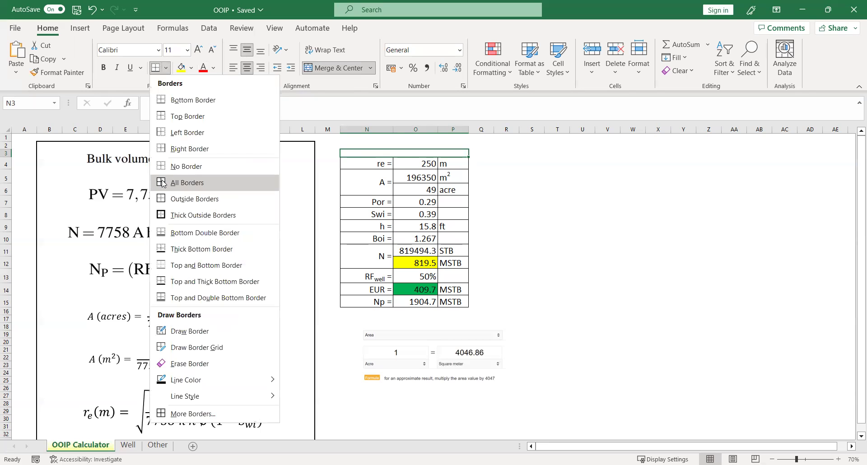
pyautogui.press('Escape')
# Enter the bold title OOIP in the merged cell above the table and set its font size to 18
pyautogui.write('OO')
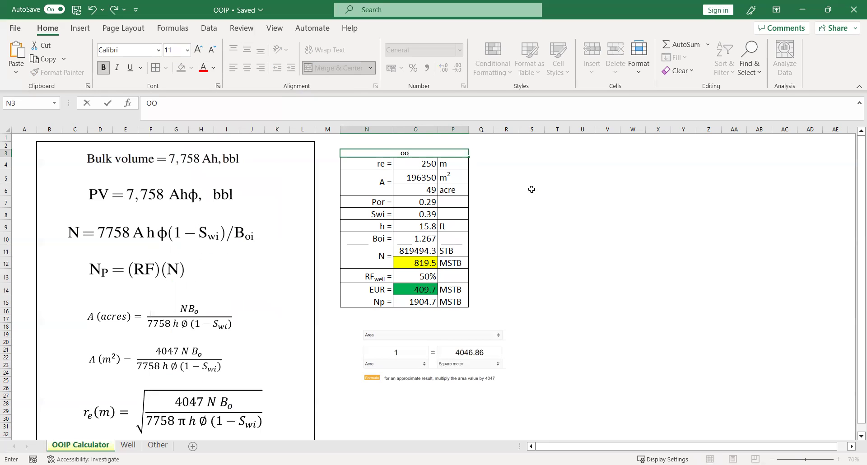
pyautogui.write('IP')
pyautogui.press('Return')
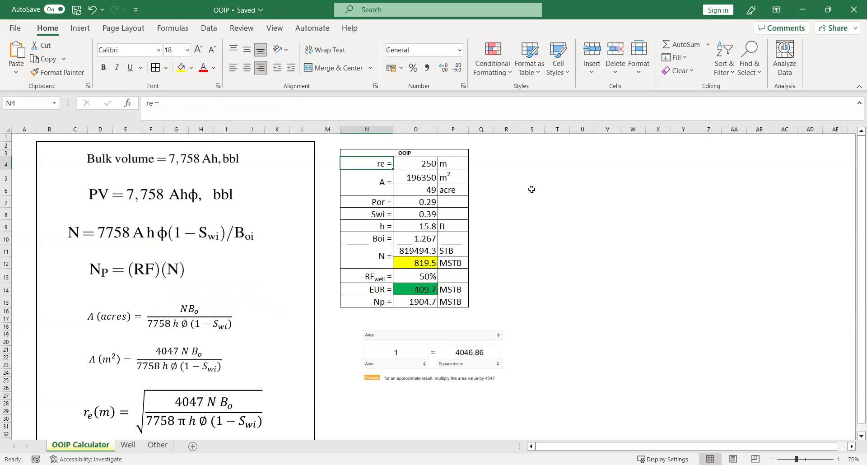
pyautogui.click(409, 152)
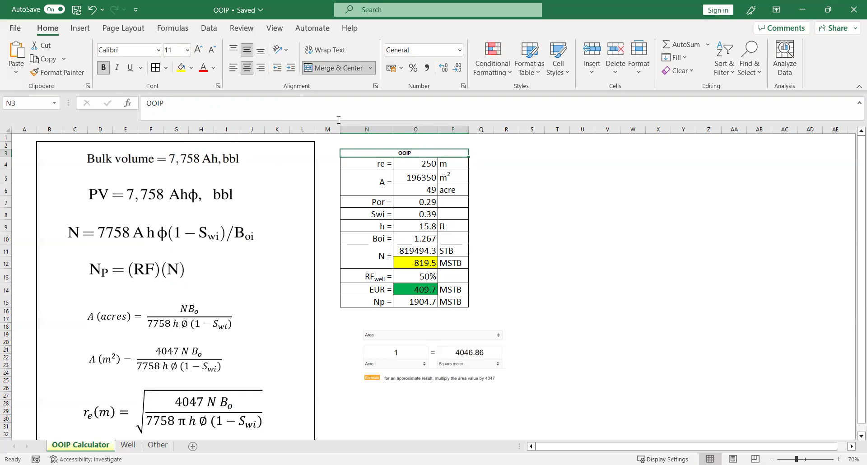
pyautogui.click(172, 48)
pyautogui.write('18')
pyautogui.press('Return')
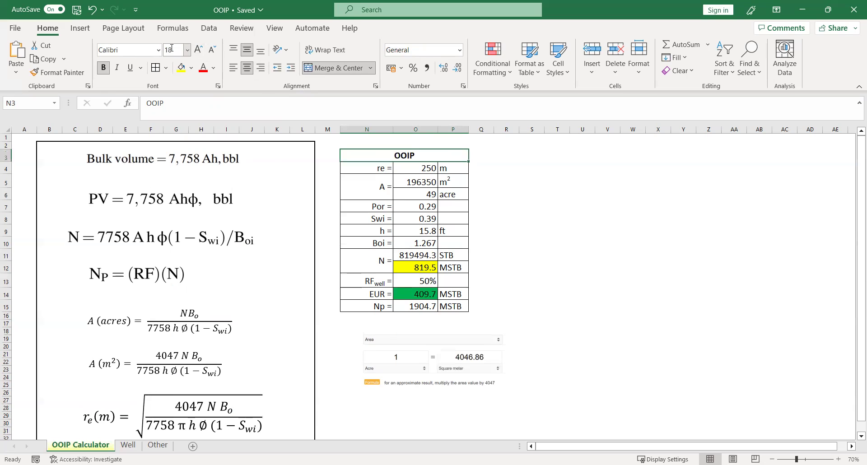
pyautogui.click(649, 202)
# Copy the merged OOIP title cell to T3 to start a second table header
pyautogui.click(379, 154)
pyautogui.hotkey('ctrl', 'c')
pyautogui.click(515, 156)
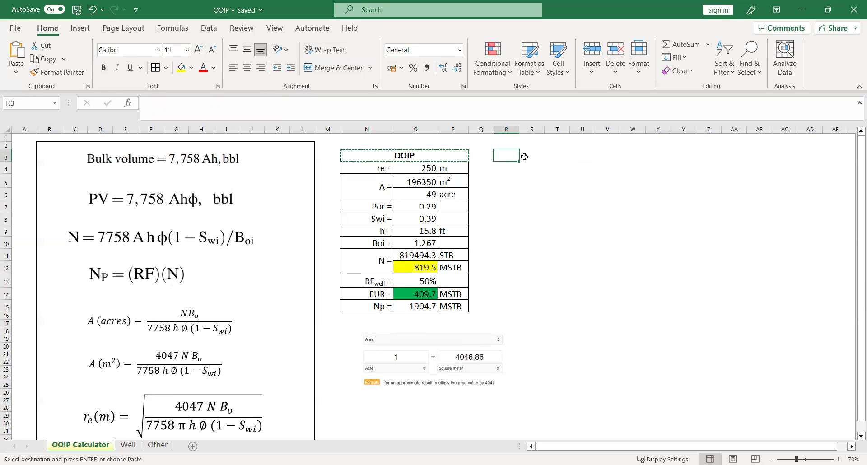
pyautogui.click(558, 158)
pyautogui.hotkey('ctrl', 'v')
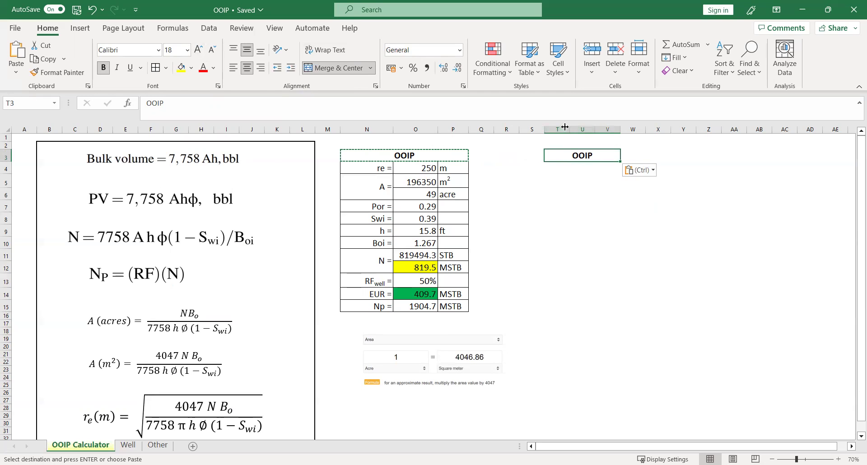
# Widen columns T to V and change the copied title in T3 to Drainage Radius
pyautogui.moveTo(564, 127); pyautogui.dragTo(691, 129)
pyautogui.write('Drai')
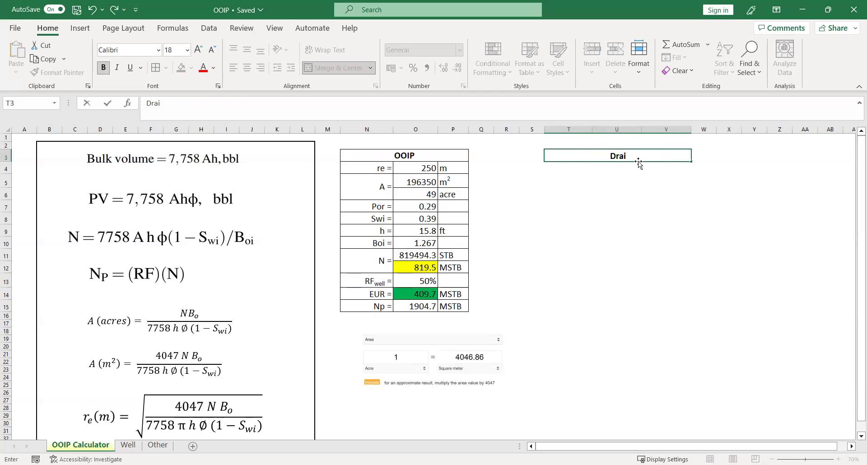
pyautogui.write('nage Rad')
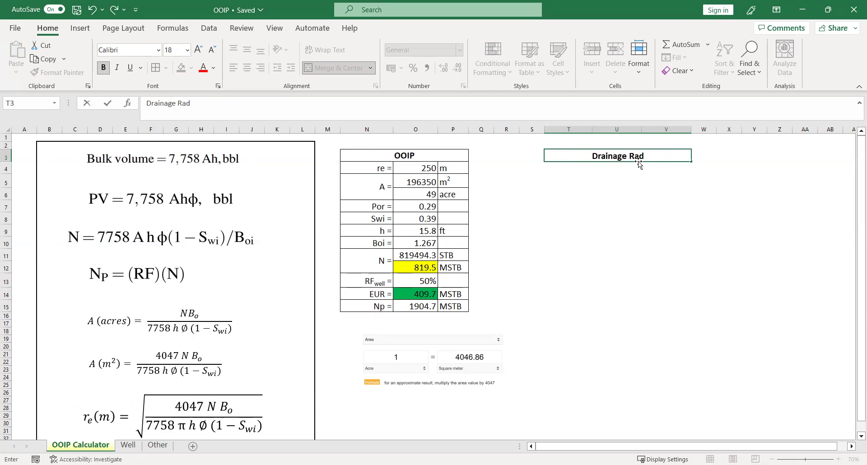
pyautogui.write('ius')
pyautogui.press('Return')
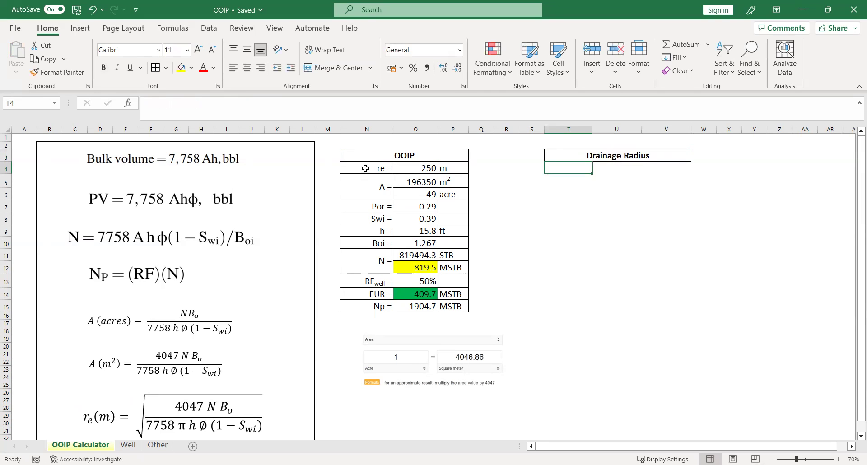
# Copy the OOIP table body N4:P15 and paste it at T4 beneath the Drainage Radius title
pyautogui.moveTo(365, 168); pyautogui.dragTo(455, 307)
pyautogui.hotkey('ctrl', 'c')
pyautogui.click(567, 166)
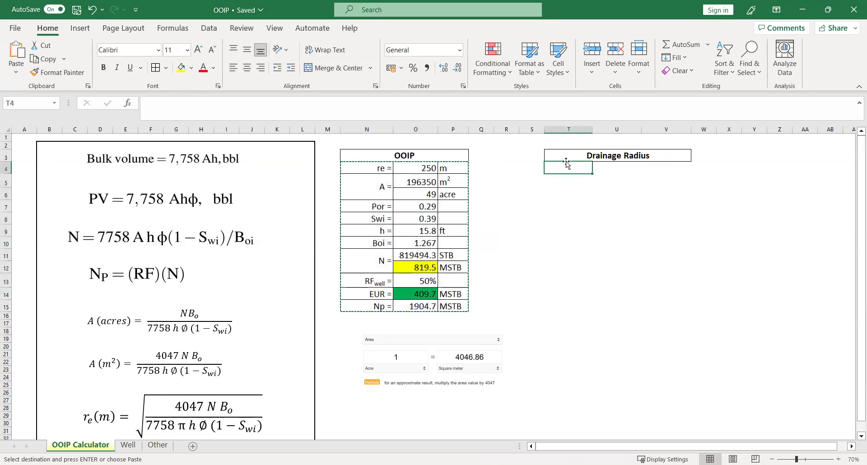
pyautogui.hotkey('ctrl', 'v')
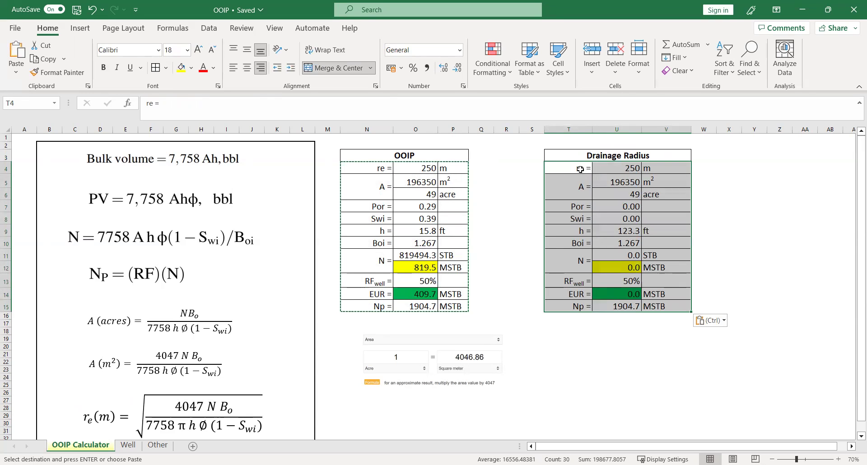
# Change the radius label in T4 of the Drainage Radius table from re to rd
pyautogui.click(384, 170)
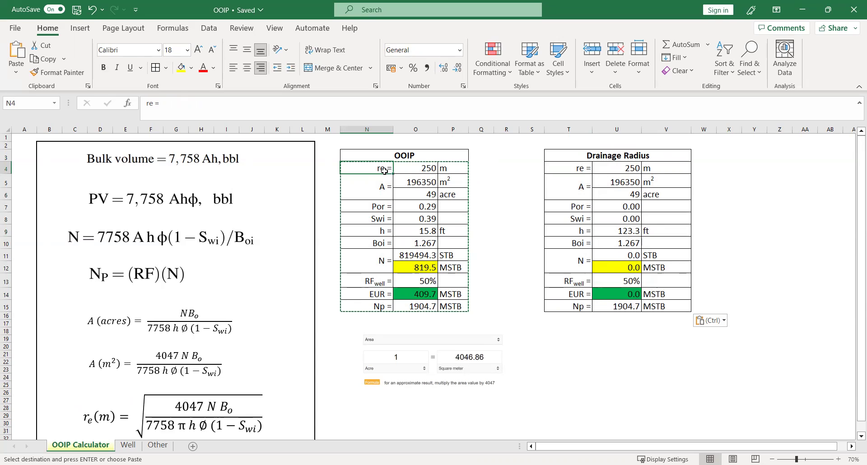
pyautogui.doubleClick(583, 170)
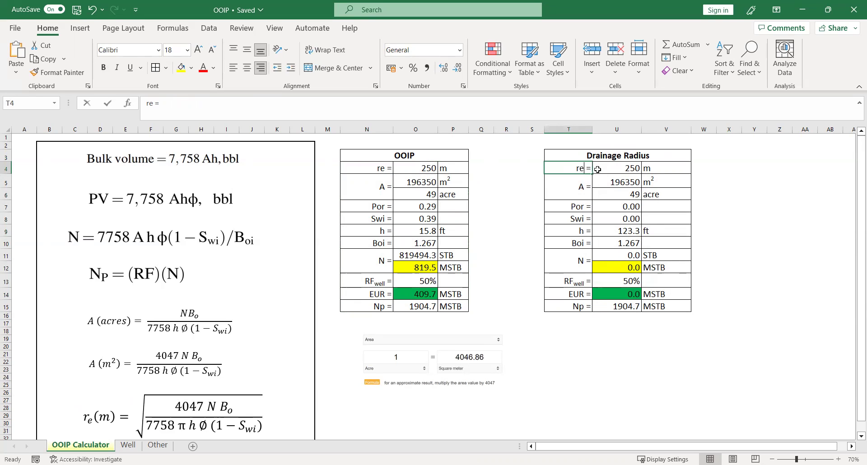
pyautogui.press('BackSpace')
pyautogui.write('d')
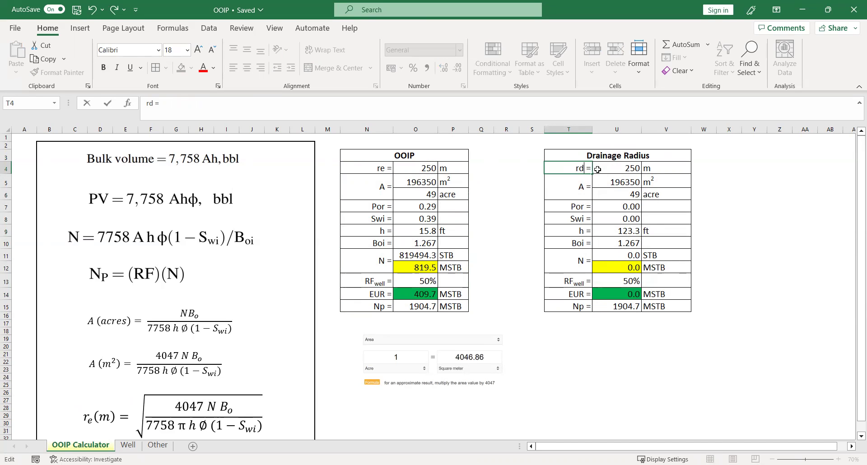
pyautogui.click(598, 170)
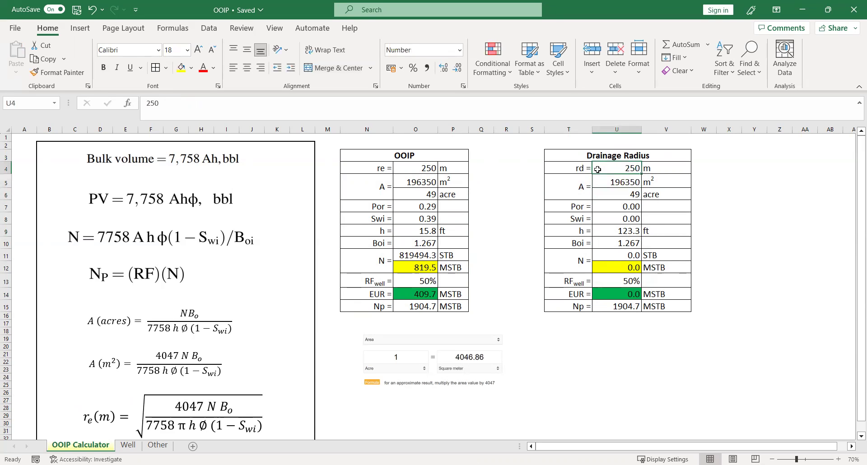
pyautogui.press('Delete')
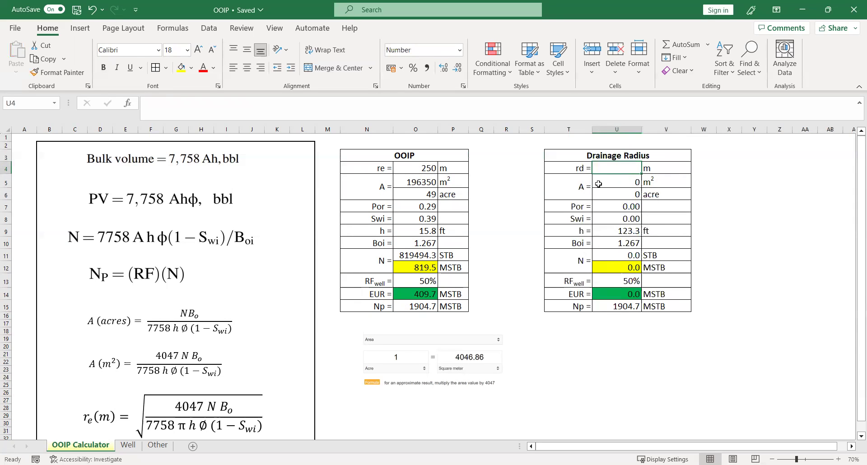
pyautogui.click(432, 183)
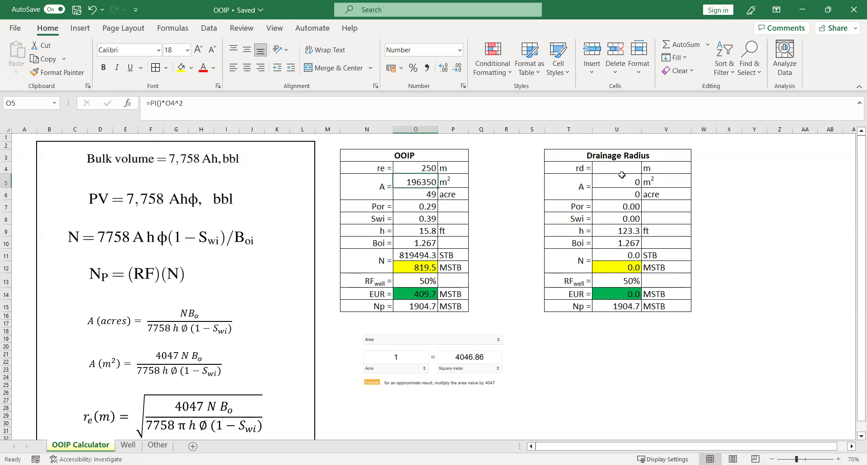
pyautogui.hotkey('ctrl', 'z')
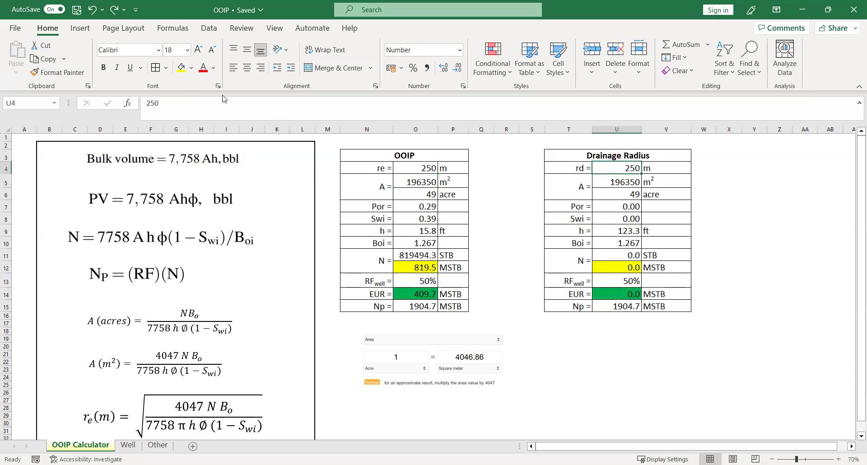
# Fill the rd value cell U4 with yellow and check the area formulas in U5 and U6
pyautogui.click(181, 67)
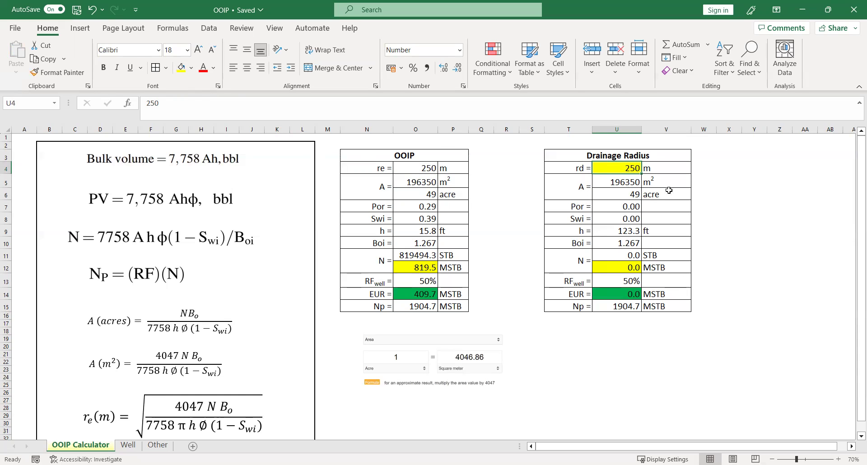
pyautogui.click(631, 181)
pyautogui.doubleClick(619, 182)
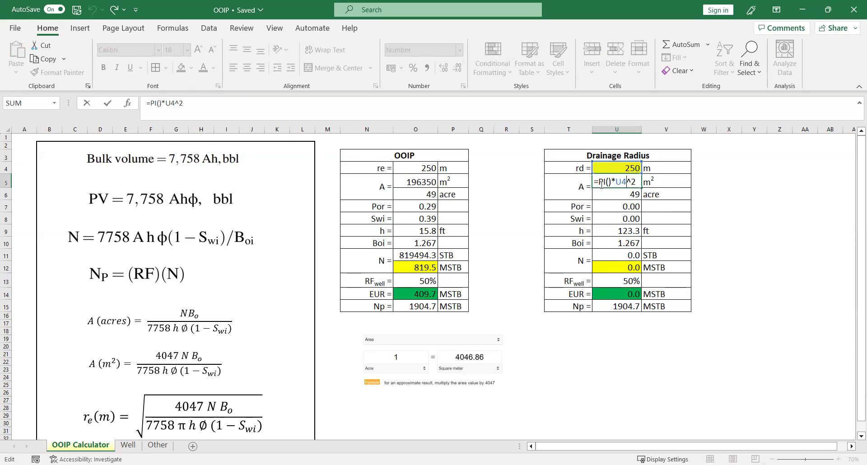
pyautogui.moveTo(599, 182); pyautogui.dragTo(651, 182)
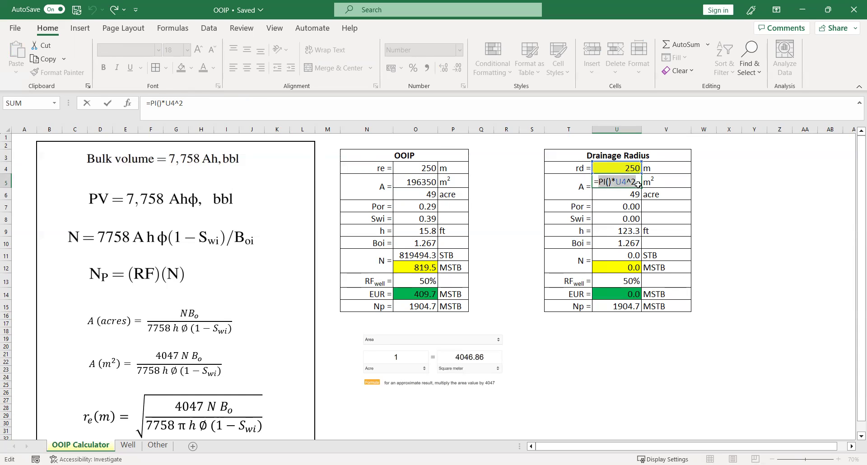
pyautogui.press('Return')
pyautogui.doubleClick(631, 194)
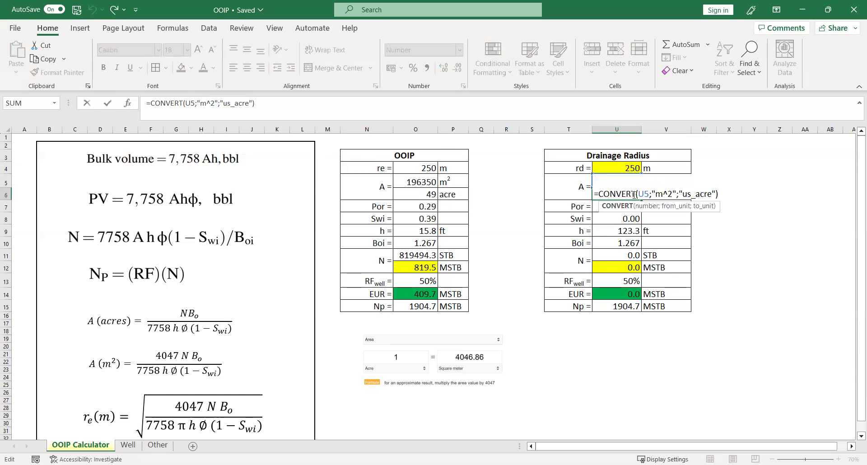
pyautogui.press('Return')
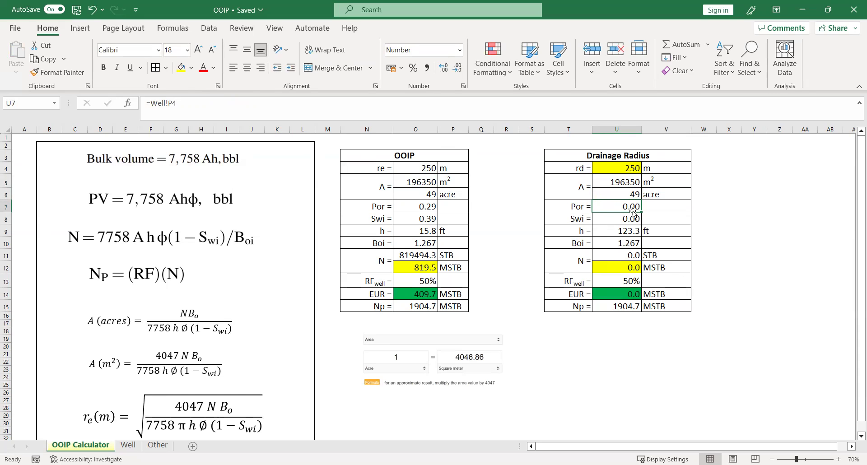
# Link the Por value in U7 of the Drainage Radius table to the OOIP table with =O7
pyautogui.write('=')
pyautogui.press('Left')
pyautogui.press('Left')
pyautogui.press('Left')
pyautogui.press('Left')
pyautogui.press('Left')
pyautogui.press('Left')
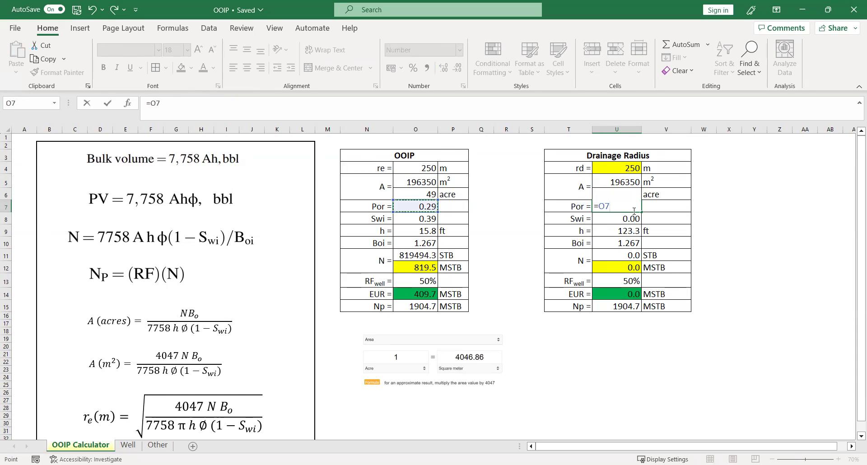
pyautogui.press('Return')
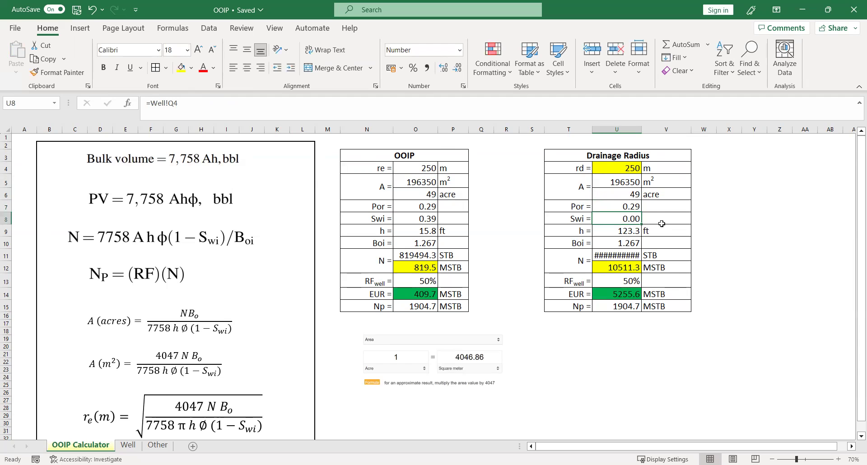
# Link the Swi value in U8 of the Drainage Radius table to the OOIP table with =O8
pyautogui.write('=')
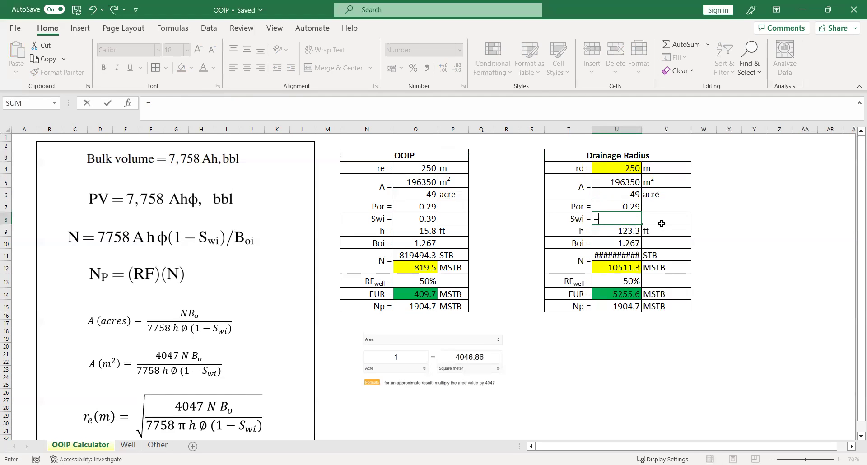
pyautogui.press('Left')
pyautogui.press('Left')
pyautogui.press('Left')
pyautogui.press('Left')
pyautogui.press('Left')
pyautogui.press('Left')
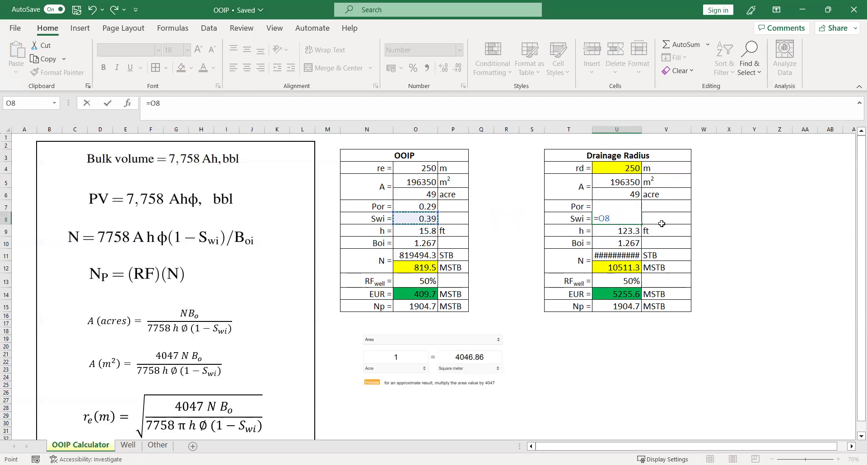
pyautogui.press('Return')
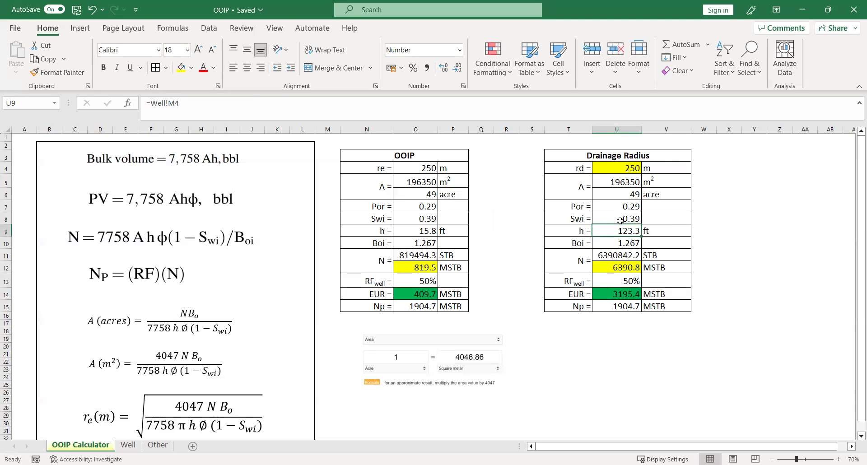
# Link the thickness h in U9 of the Drainage Radius table to the OOIP table's value in O9
pyautogui.write('=')
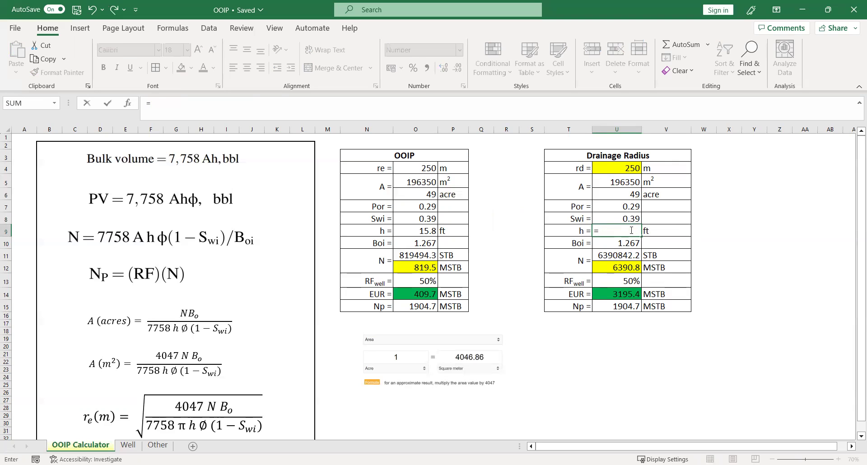
pyautogui.press('Left')
pyautogui.press('Left')
pyautogui.press('Left')
pyautogui.press('Left')
pyautogui.press('Left')
pyautogui.press('Left')
pyautogui.press('Return')
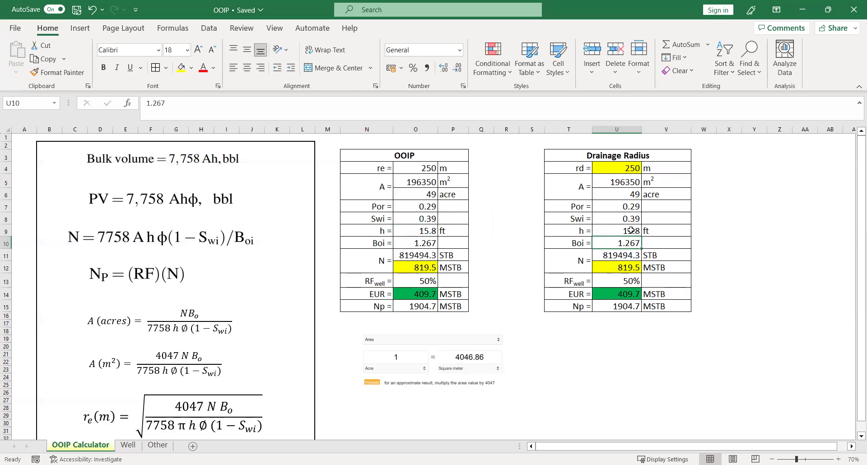
# Link the Boi value in U10 of the Drainage Radius table to the OOIP table's value in O10
pyautogui.write('=')
pyautogui.press('Left')
pyautogui.press('Left')
pyautogui.press('Left')
pyautogui.press('Left')
pyautogui.press('Left')
pyautogui.press('Left')
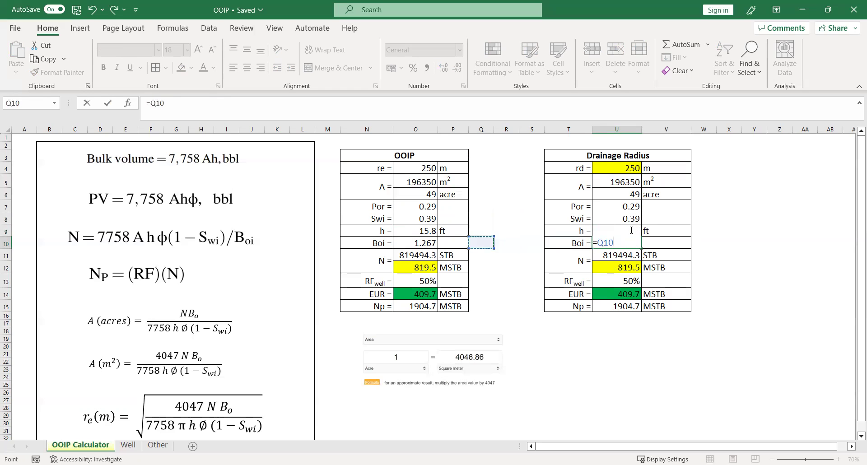
pyautogui.press('Return')
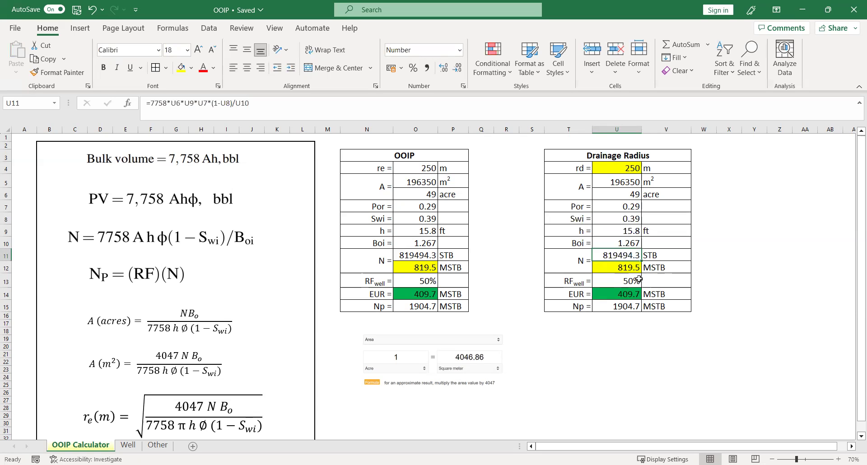
# Remove the RFwell text from the label in T13 of the Drainage Radius table, keeping the equals sign
pyautogui.doubleClick(566, 281)
pyautogui.moveTo(564, 281); pyautogui.dragTo(582, 281)
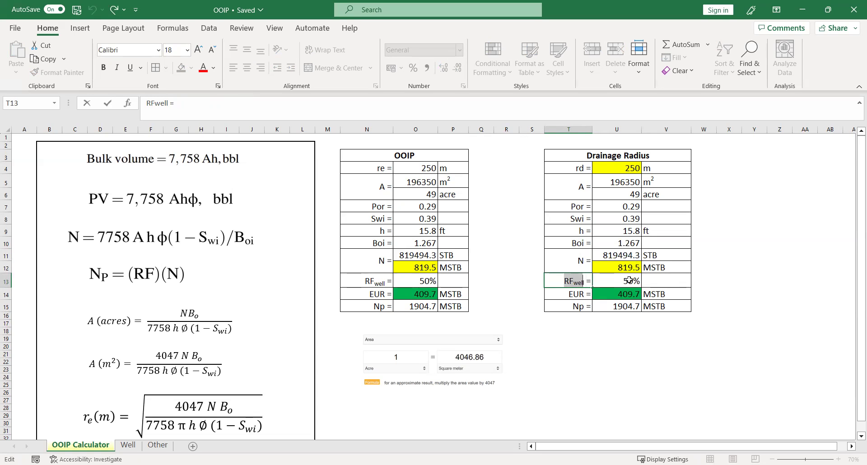
pyautogui.write('Eff')
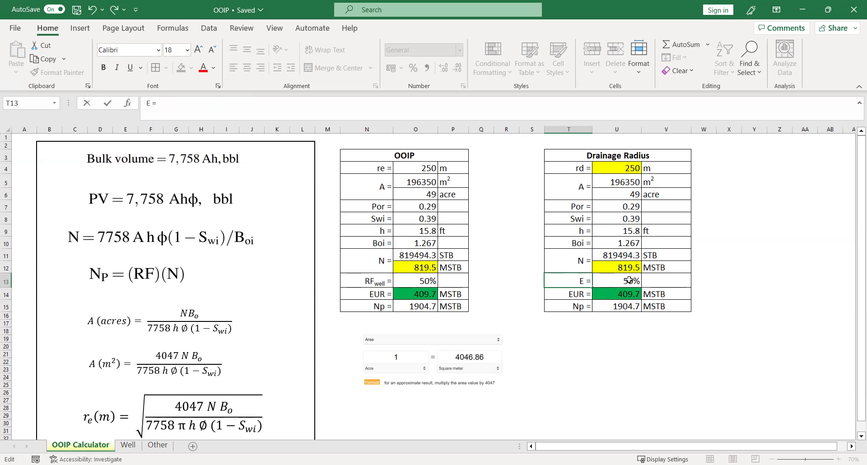
pyautogui.press('BackSpace')
pyautogui.press('BackSpace')
pyautogui.press('BackSpace')
# Insert the Greek symbol η before the equals sign in T13 as the new label
pyautogui.click(79, 30)
pyautogui.click(808, 73)
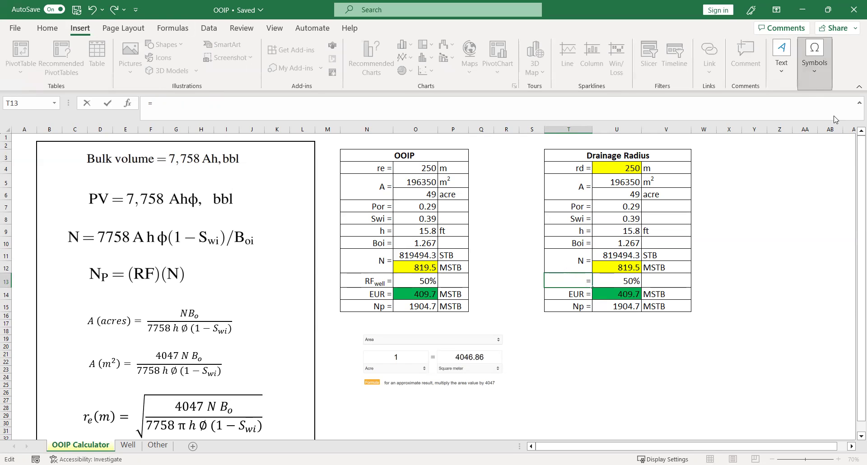
pyautogui.click(841, 125)
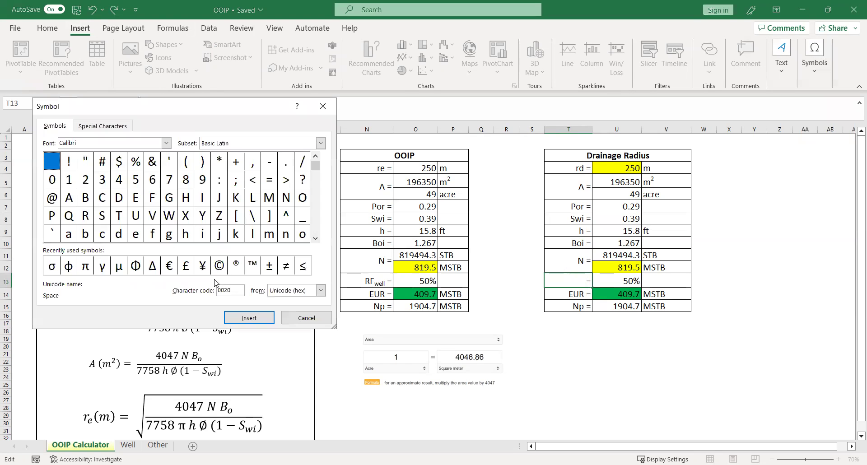
pyautogui.moveTo(315, 166); pyautogui.dragTo(318, 204)
pyautogui.click(318, 180)
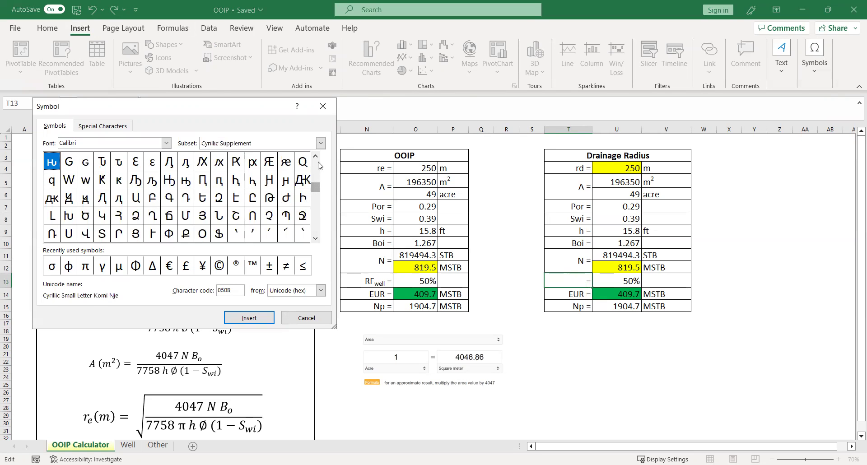
pyautogui.click(316, 157)
pyautogui.click(316, 156)
pyautogui.click(316, 157)
pyautogui.click(316, 157)
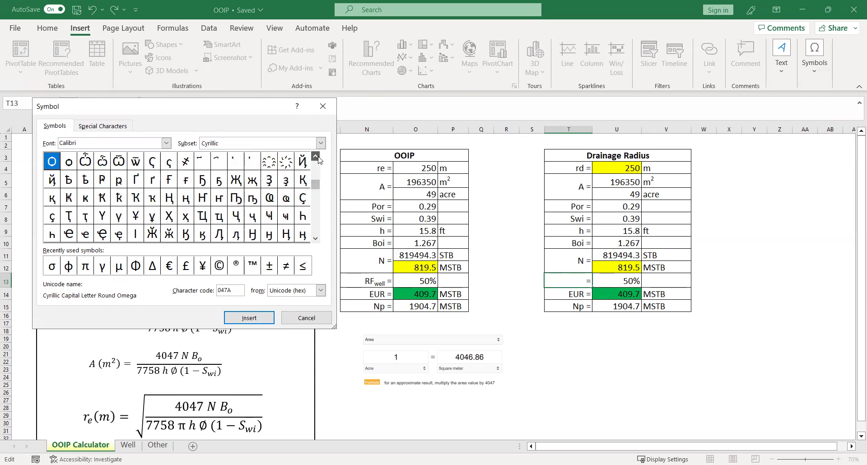
pyautogui.click(316, 157)
pyautogui.click(317, 157)
pyautogui.click(316, 156)
pyautogui.click(317, 156)
pyautogui.click(316, 157)
pyautogui.click(316, 156)
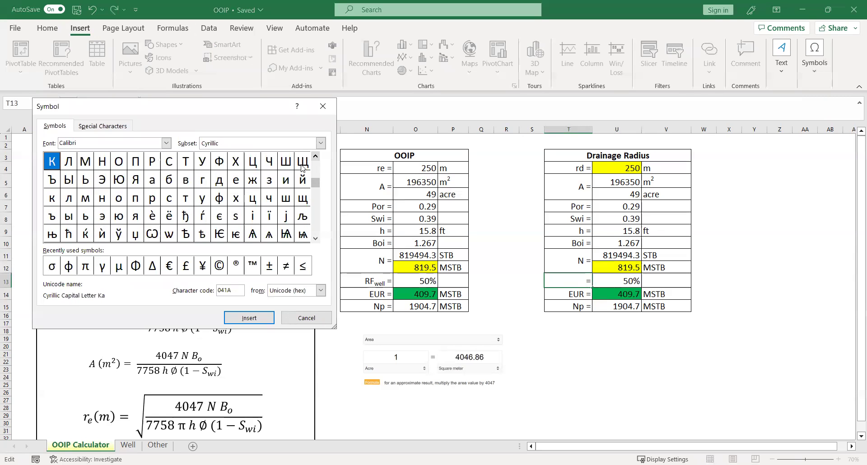
pyautogui.click(316, 157)
pyautogui.click(316, 158)
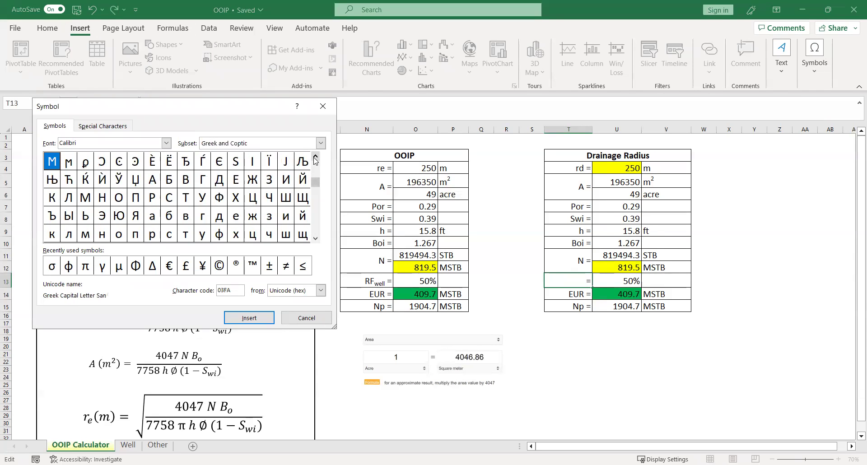
pyautogui.click(316, 157)
pyautogui.click(316, 158)
pyautogui.click(315, 157)
pyautogui.click(315, 157)
pyautogui.click(316, 158)
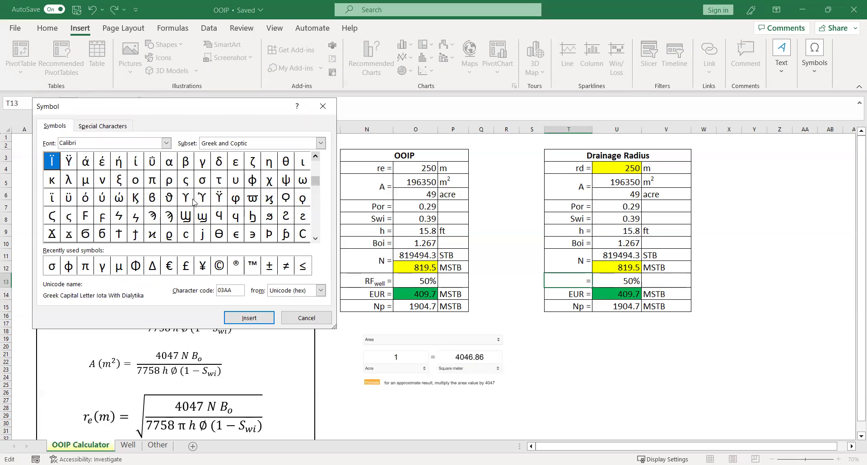
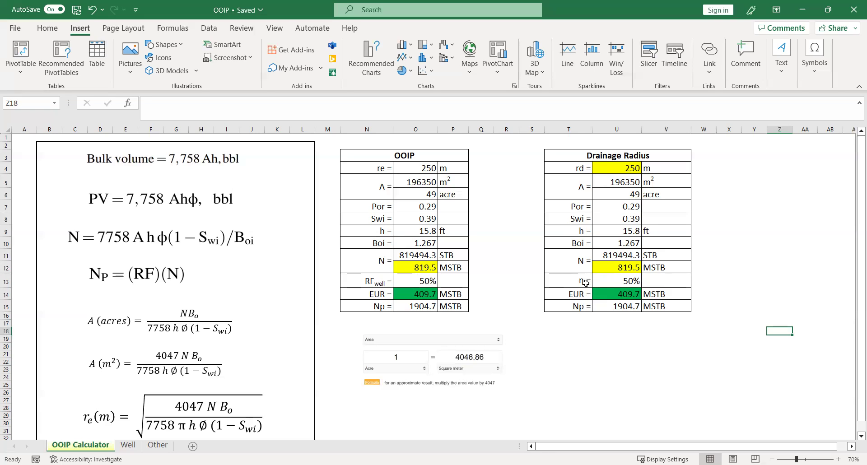
# Clear the EUR row from the Drainage Radius table and move the Np row up into row 14
pyautogui.click(524, 295)
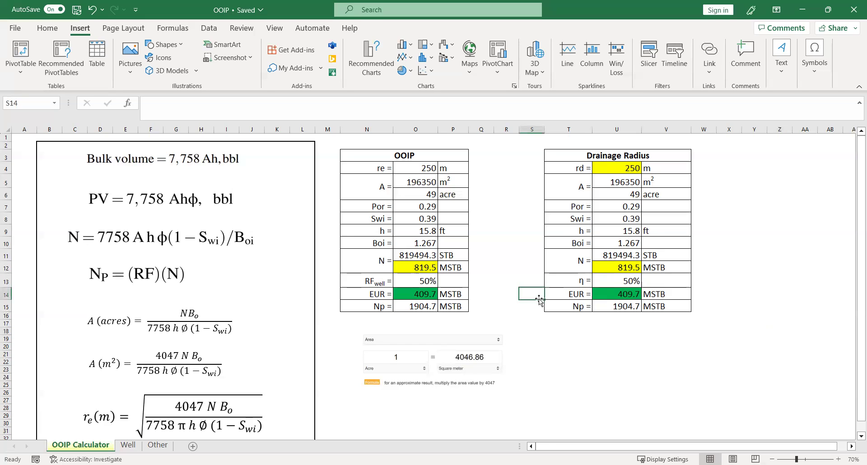
pyautogui.moveTo(545, 299); pyautogui.dragTo(712, 304)
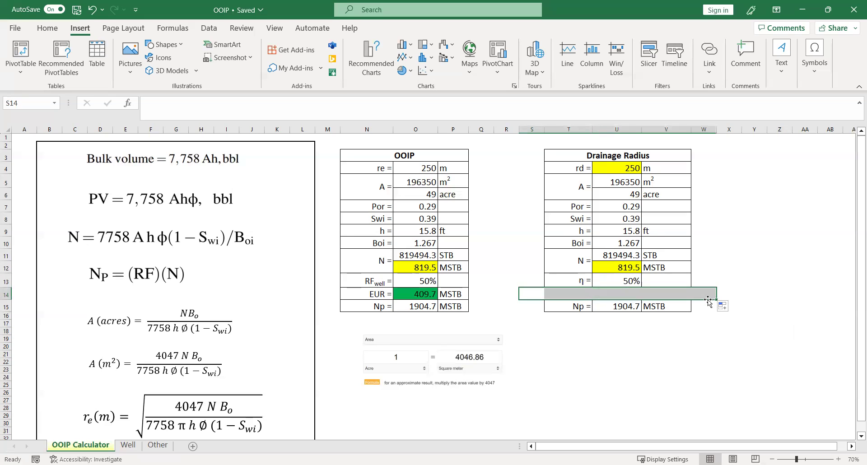
pyautogui.moveTo(568, 311); pyautogui.dragTo(656, 301)
# Set the Np value in U14 of the Drainage Radius table to 2000
pyautogui.click(628, 293)
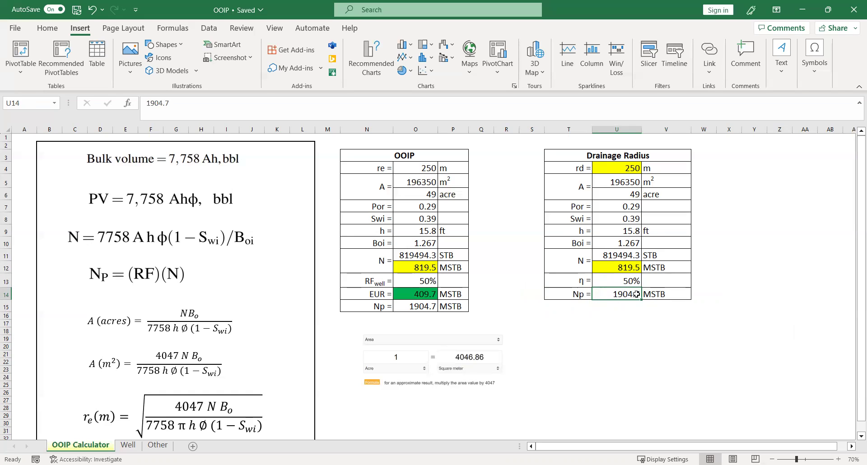
pyautogui.write('2000')
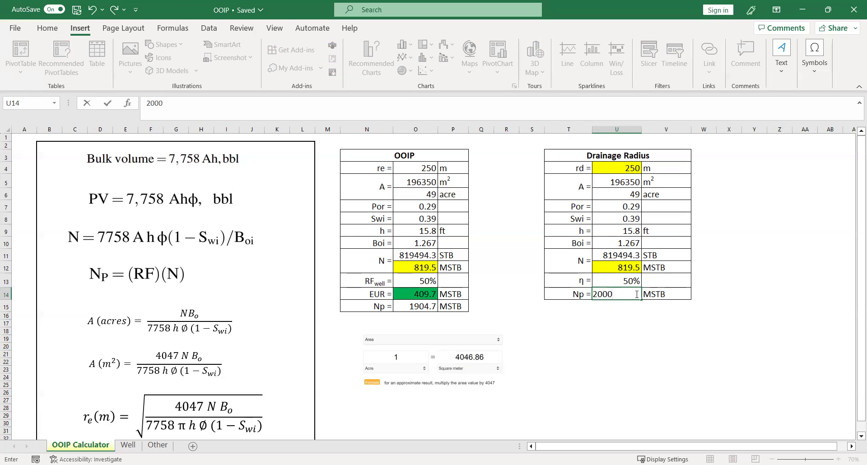
pyautogui.press('Return')
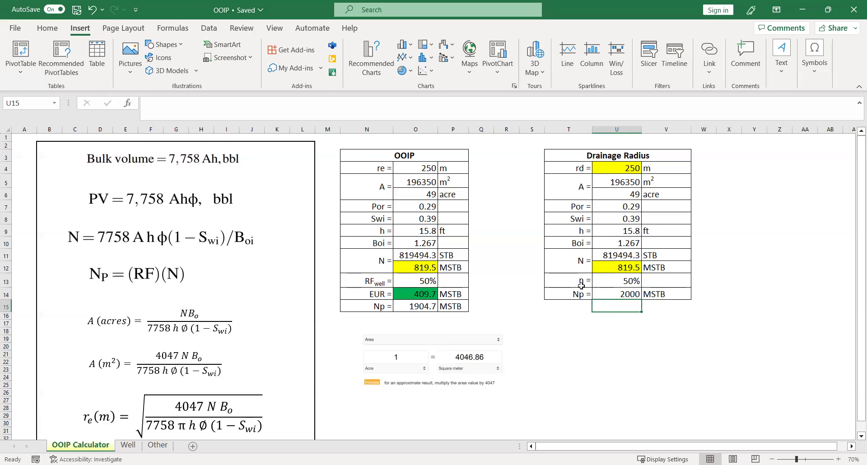
# Move the h through Np rows of the Drainage Radius table down one row to free row 9 below Swi
pyautogui.moveTo(570, 230); pyautogui.dragTo(651, 312)
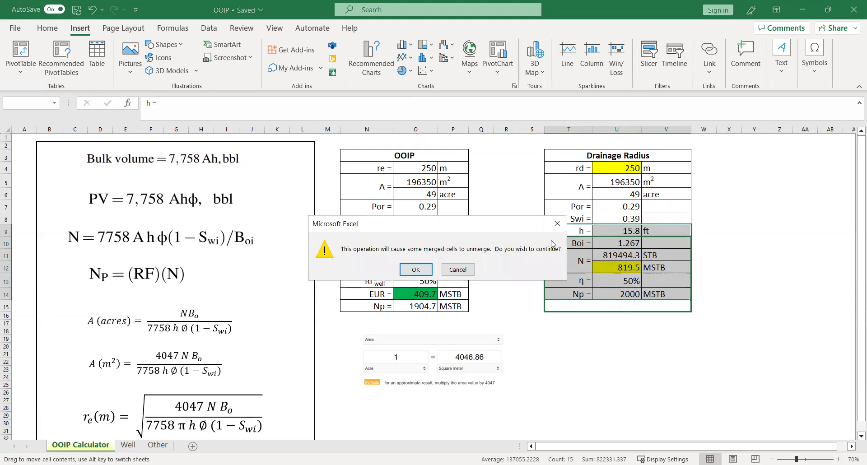
pyautogui.click(557, 226)
pyautogui.moveTo(560, 225); pyautogui.dragTo(570, 319)
pyautogui.hotkey('ctrl', 'c')
pyautogui.hotkey('ctrl', 'z')
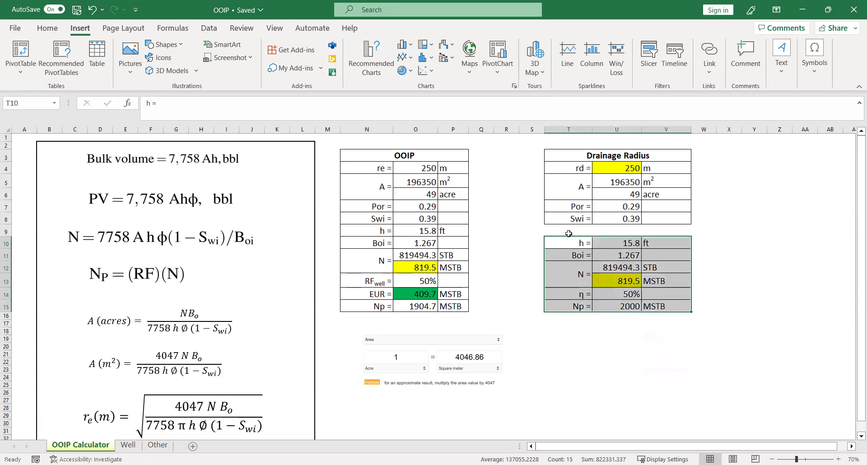
# Copy the Swi row of the Drainage Radius table into row 9 and change its label to Sor
pyautogui.moveTo(570, 220); pyautogui.dragTo(719, 224)
pyautogui.hotkey('ctrl', 'c')
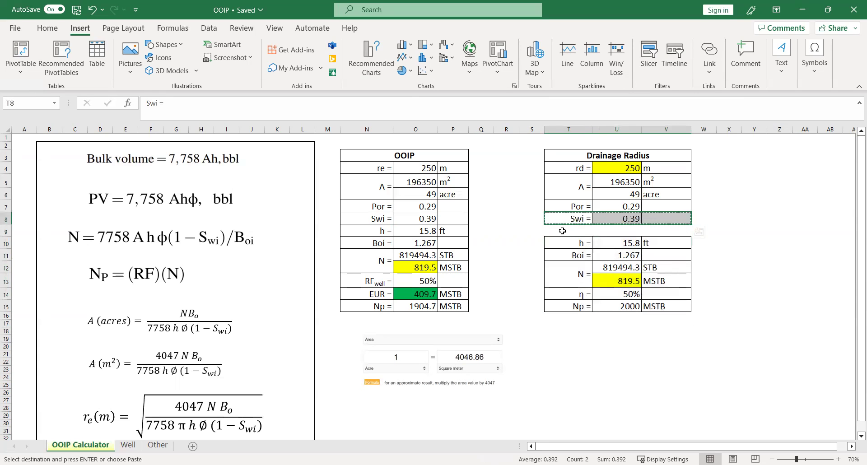
pyautogui.click(576, 229)
pyautogui.hotkey('ctrl', 'v')
pyautogui.doubleClick(577, 230)
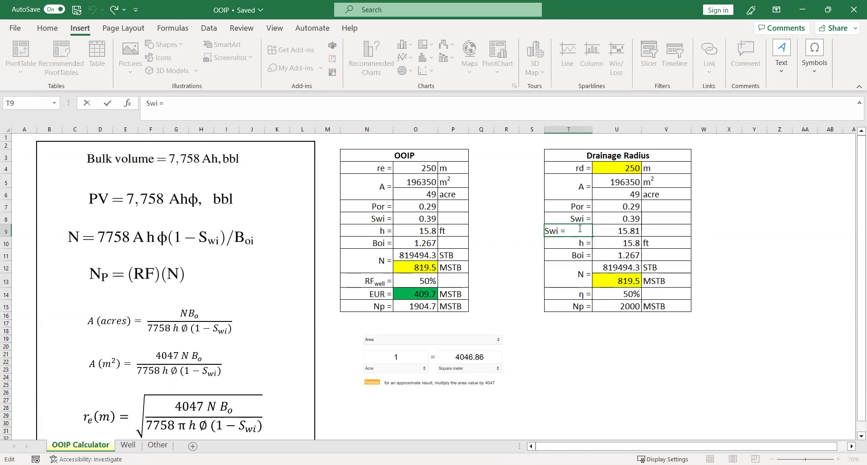
pyautogui.press('BackSpace')
pyautogui.press('BackSpace')
pyautogui.write('or')
pyautogui.press('Tab')
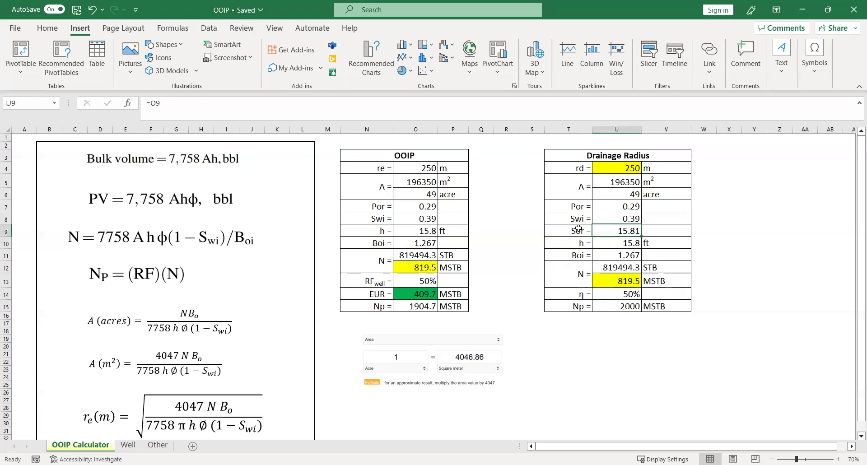
# Set the Sor value in U9 to 0.2
pyautogui.write('0.')
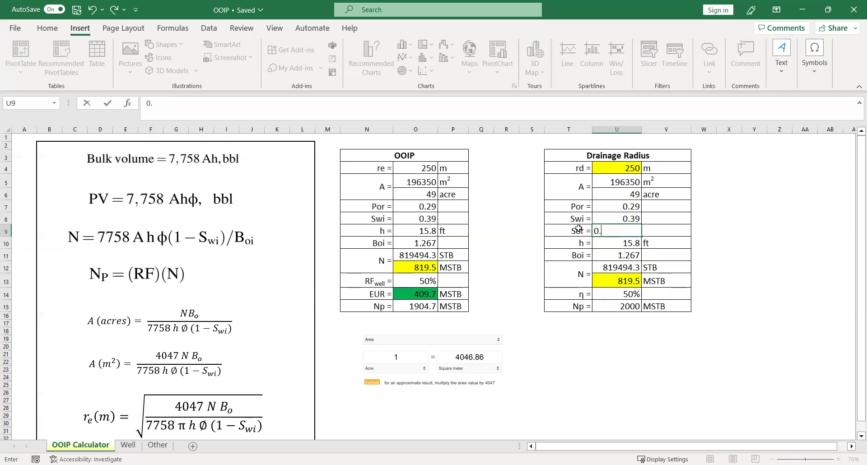
pyautogui.write('2')
pyautogui.press('Return')
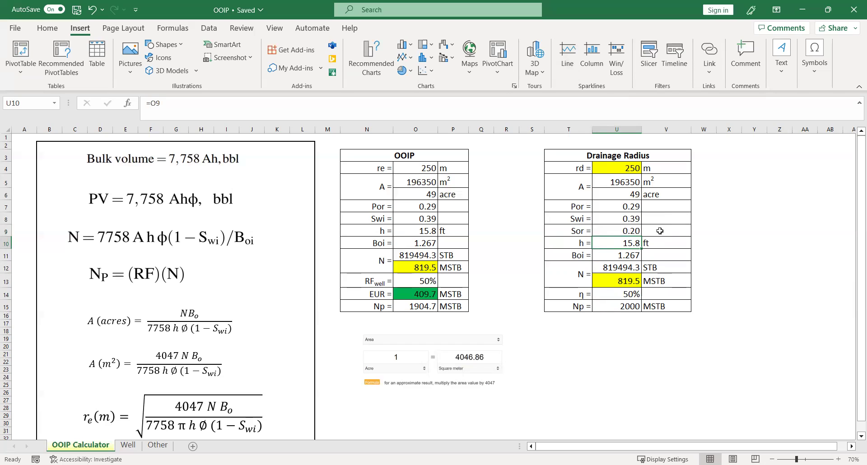
pyautogui.press('Up')
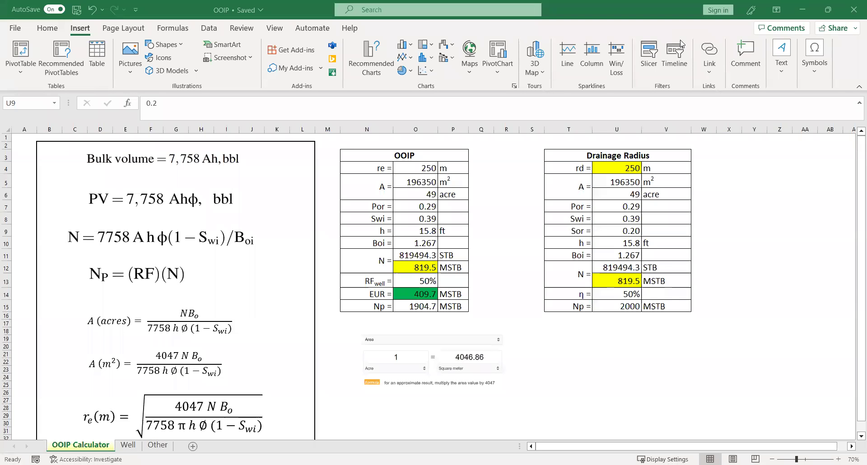
# Move the h through Np block down so it starts in row 11, leaving row 10 free below Sor
pyautogui.click(578, 240)
pyautogui.moveTo(627, 260); pyautogui.dragTo(664, 317)
pyautogui.press('Return')
pyautogui.hotkey('ctrl', 'x')
pyautogui.click(568, 252)
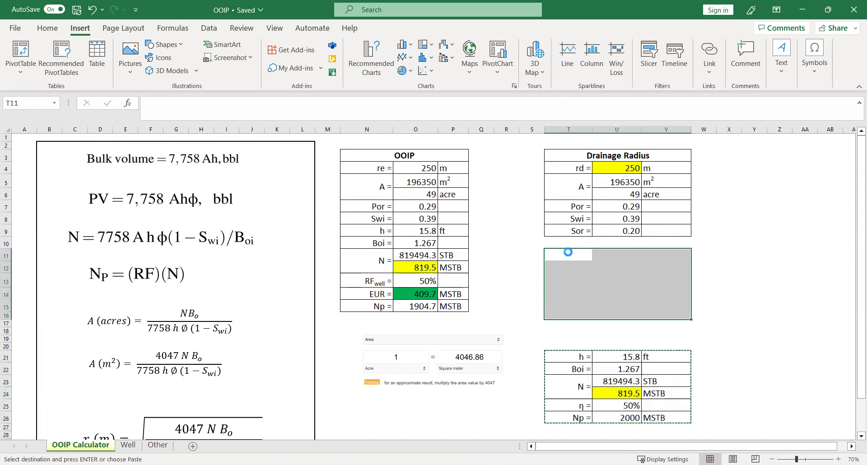
pyautogui.press('Return')
# Duplicate the Sor row into row 10 as a row labelled So with an empty value cell
pyautogui.moveTo(569, 231); pyautogui.dragTo(666, 231)
pyautogui.hotkey('ctrl', 'x')
pyautogui.click(586, 242)
pyautogui.hotkey('ctrl', 'v')
pyautogui.doubleClick(585, 243)
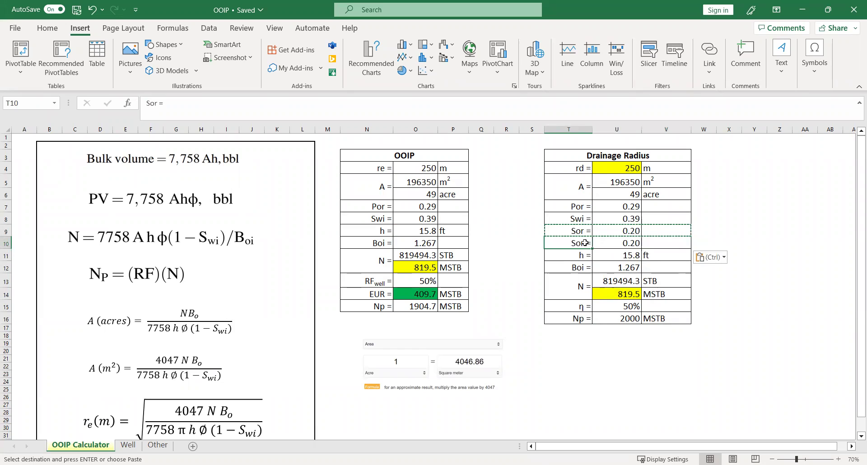
pyautogui.press('BackSpace')
pyautogui.press('Return')
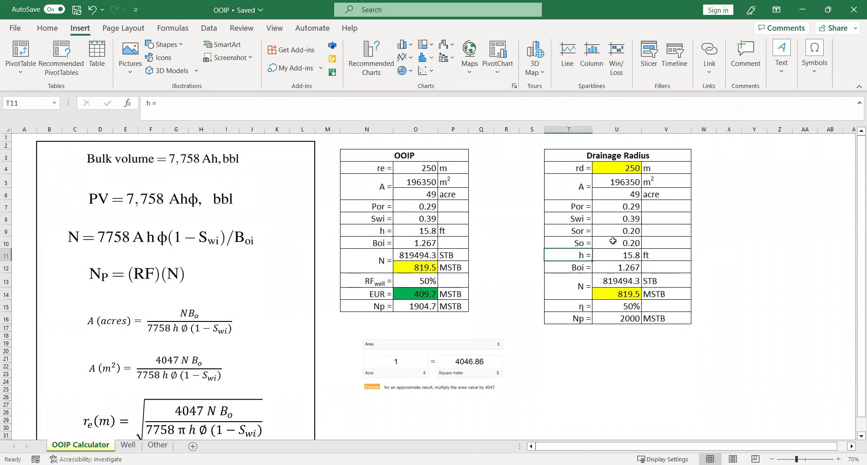
pyautogui.click(613, 242)
pyautogui.press('Delete')
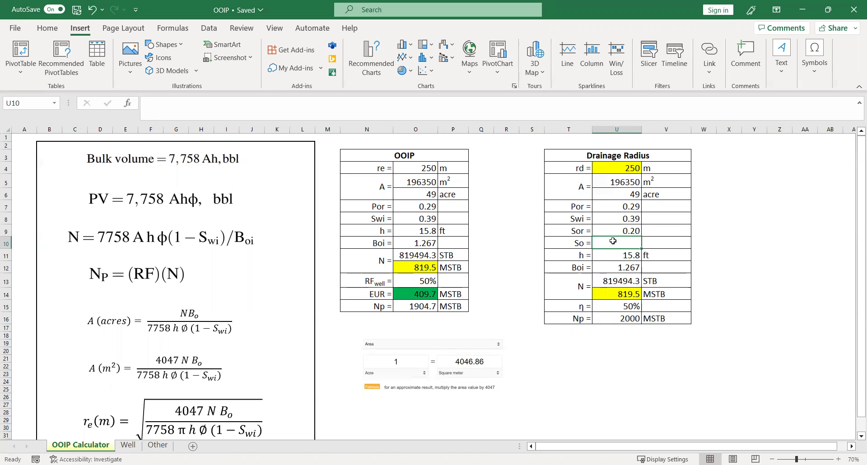
# Set the η value in U15 of the Drainage Radius table to 70%
pyautogui.click(624, 307)
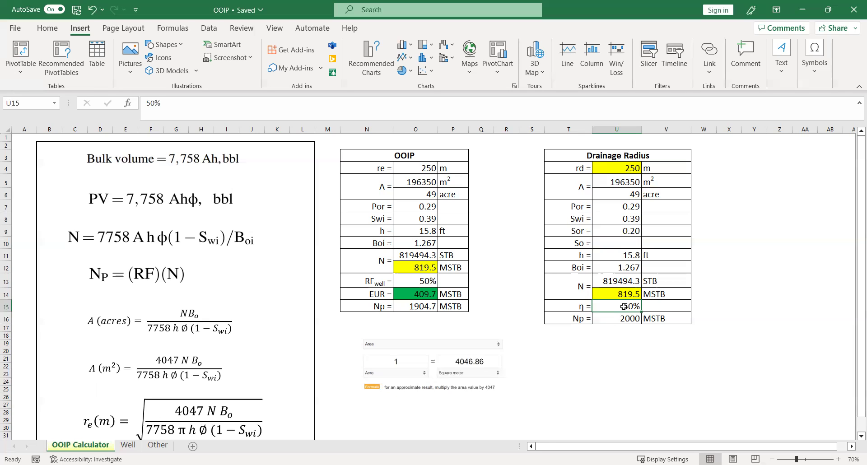
pyautogui.doubleClick(624, 306)
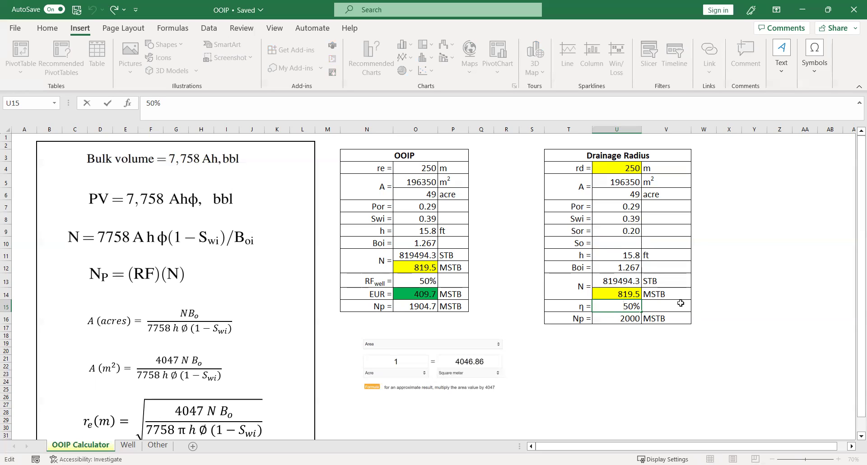
pyautogui.press('Delete')
pyautogui.press('Delete')
pyautogui.write('7')
pyautogui.write('0')
pyautogui.press('Return')
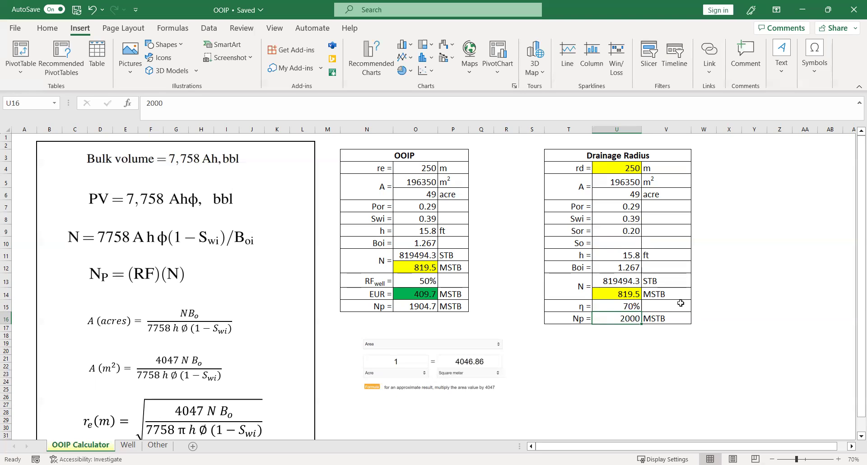